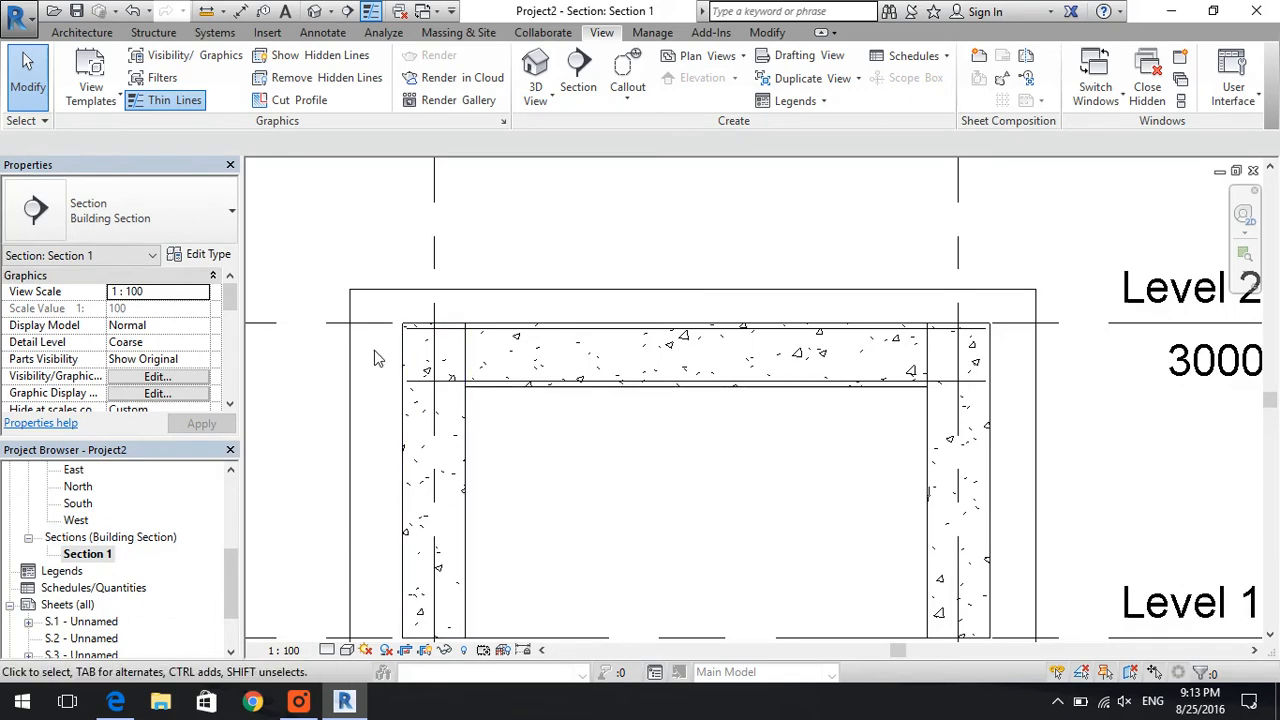
# Set the section view's detail level to Fine so the beam's rebar is drawn with its real thickness
pyautogui.scroll(3, 378, 352)
pyautogui.scroll(2, 378, 352)
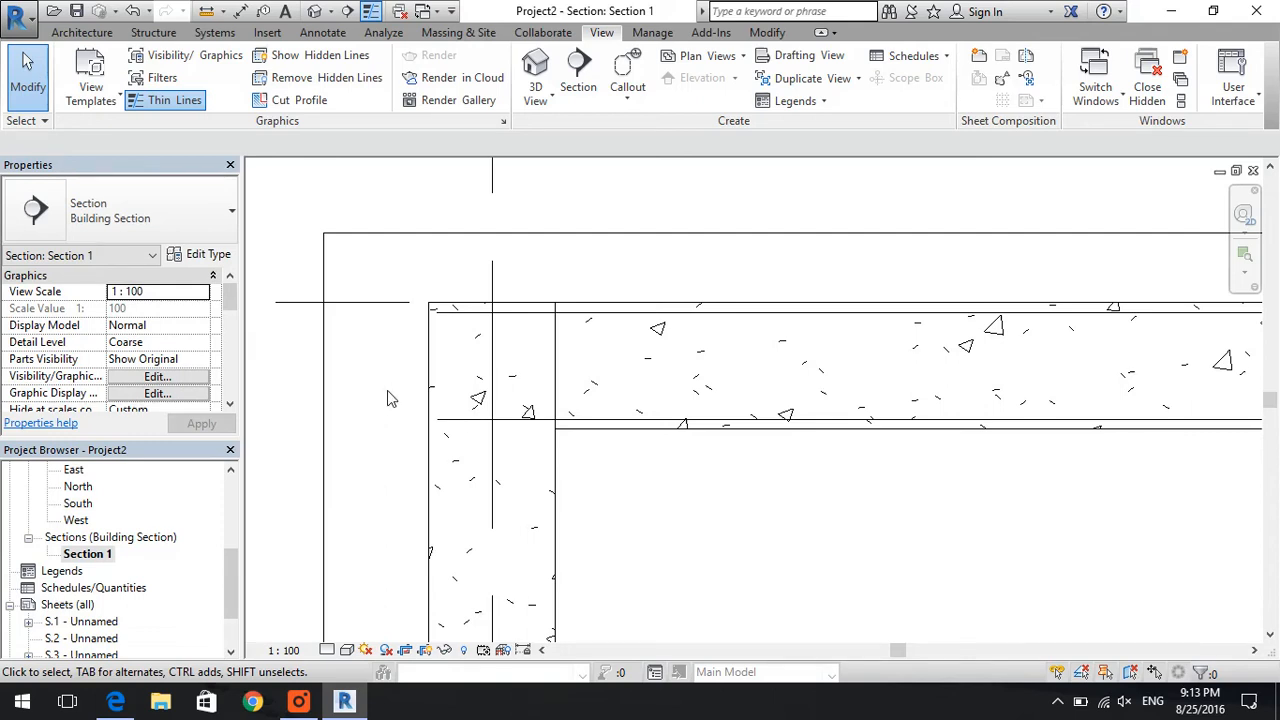
pyautogui.click(331, 650)
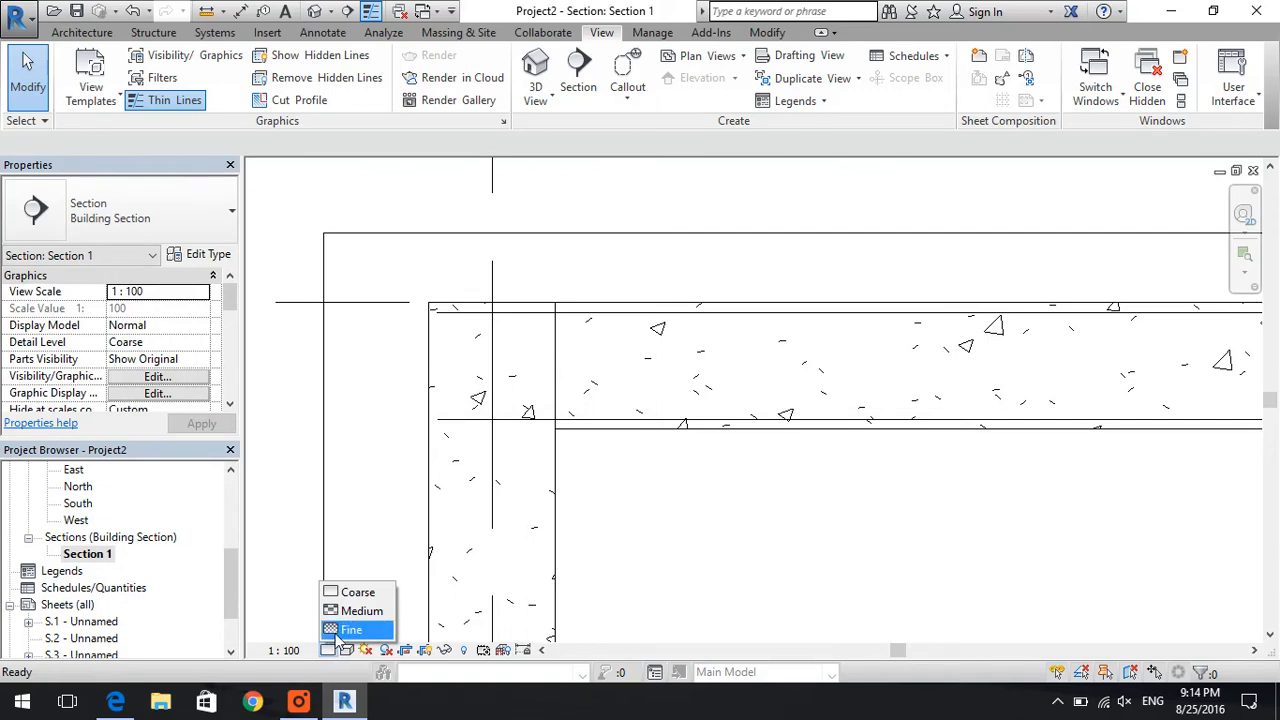
pyautogui.click(336, 631)
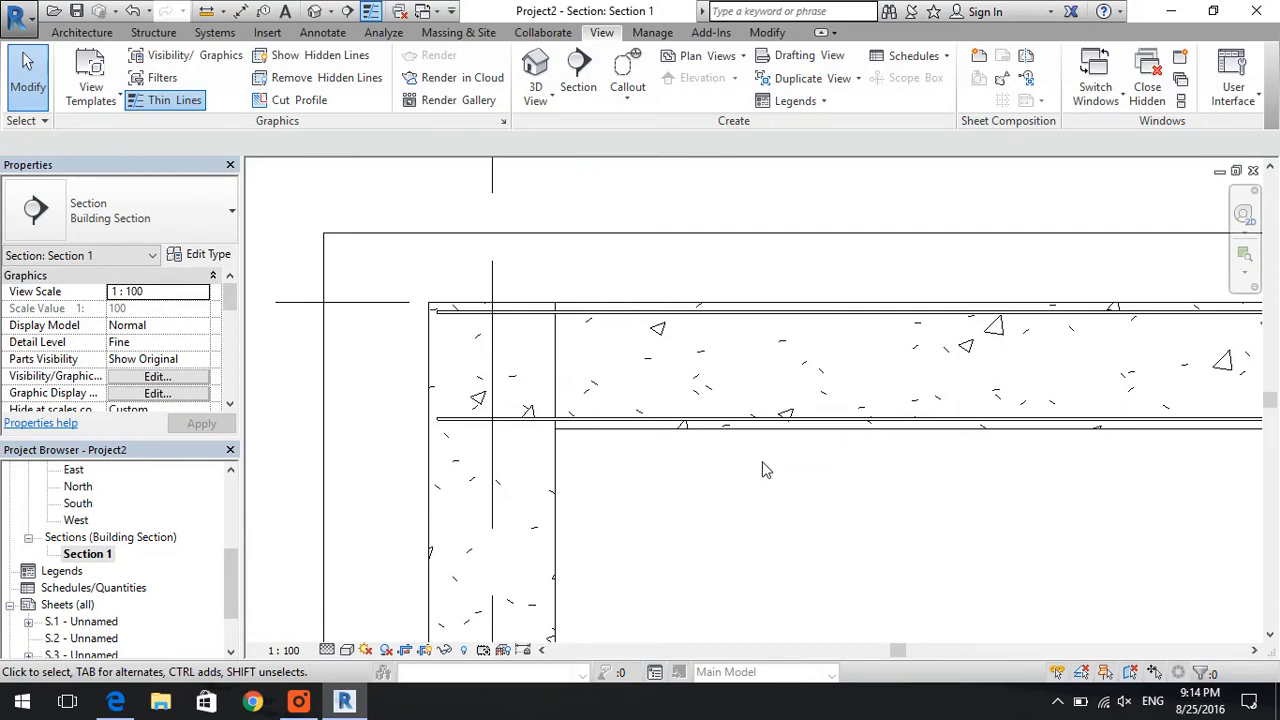
# Check the type properties of the beam's top longitudinal bar, and change its rebar type to 22M
pyautogui.scroll(-1, 762, 470)
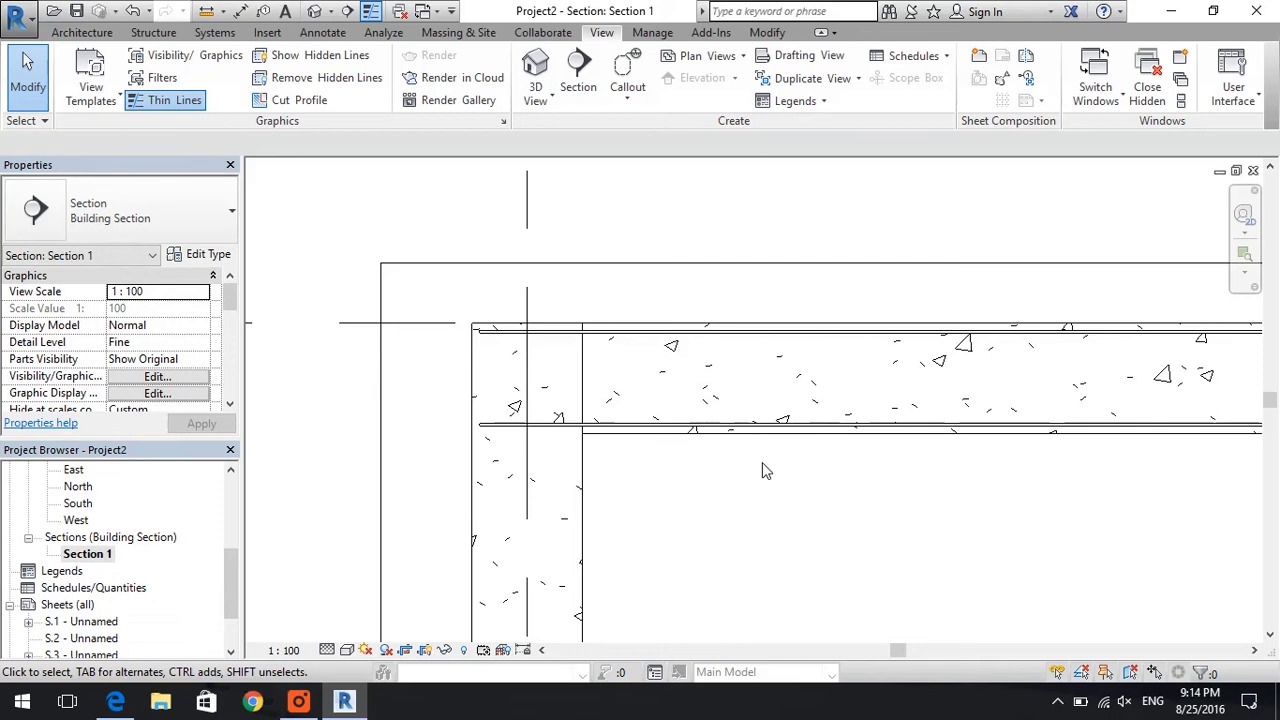
pyautogui.click(677, 344)
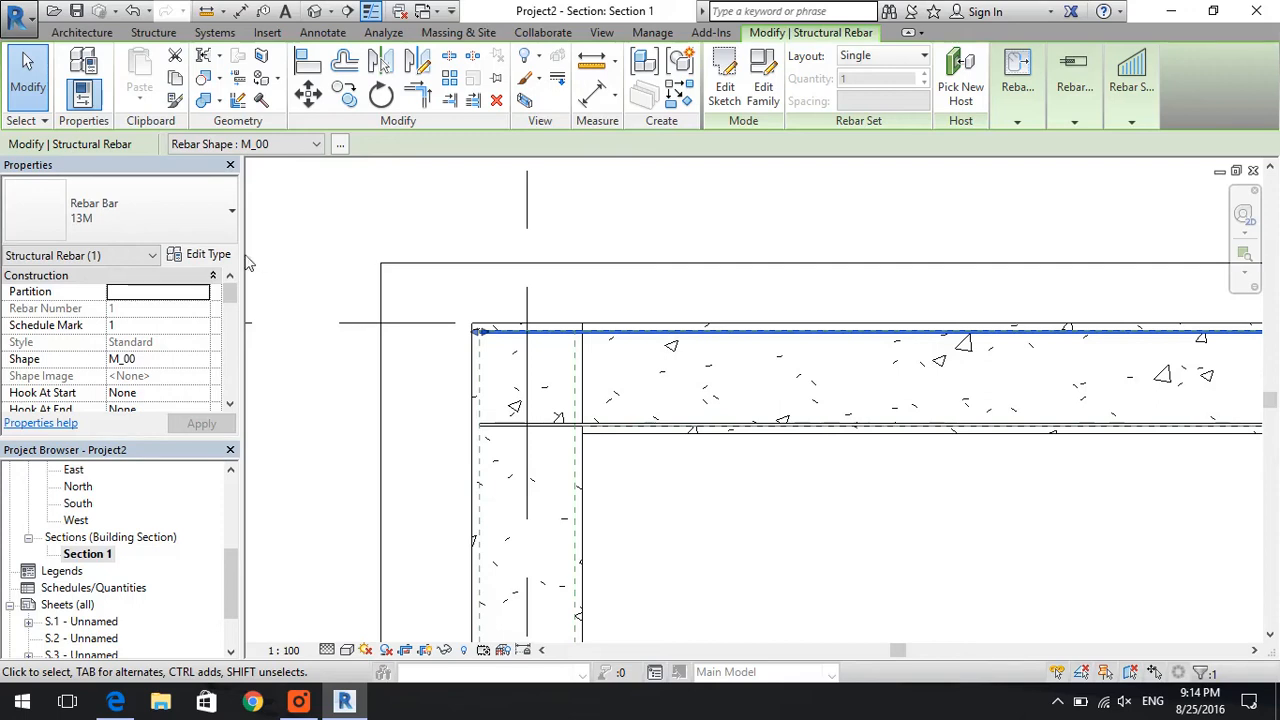
pyautogui.click(208, 255)
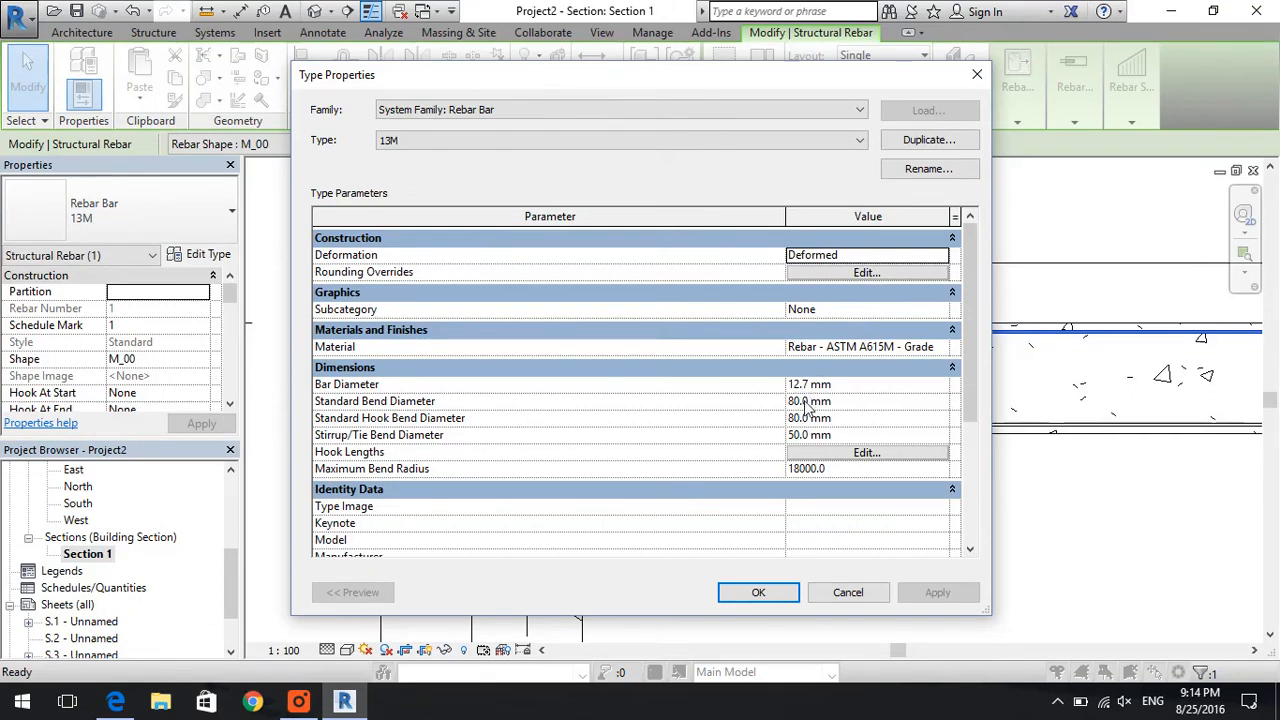
pyautogui.click(830, 600)
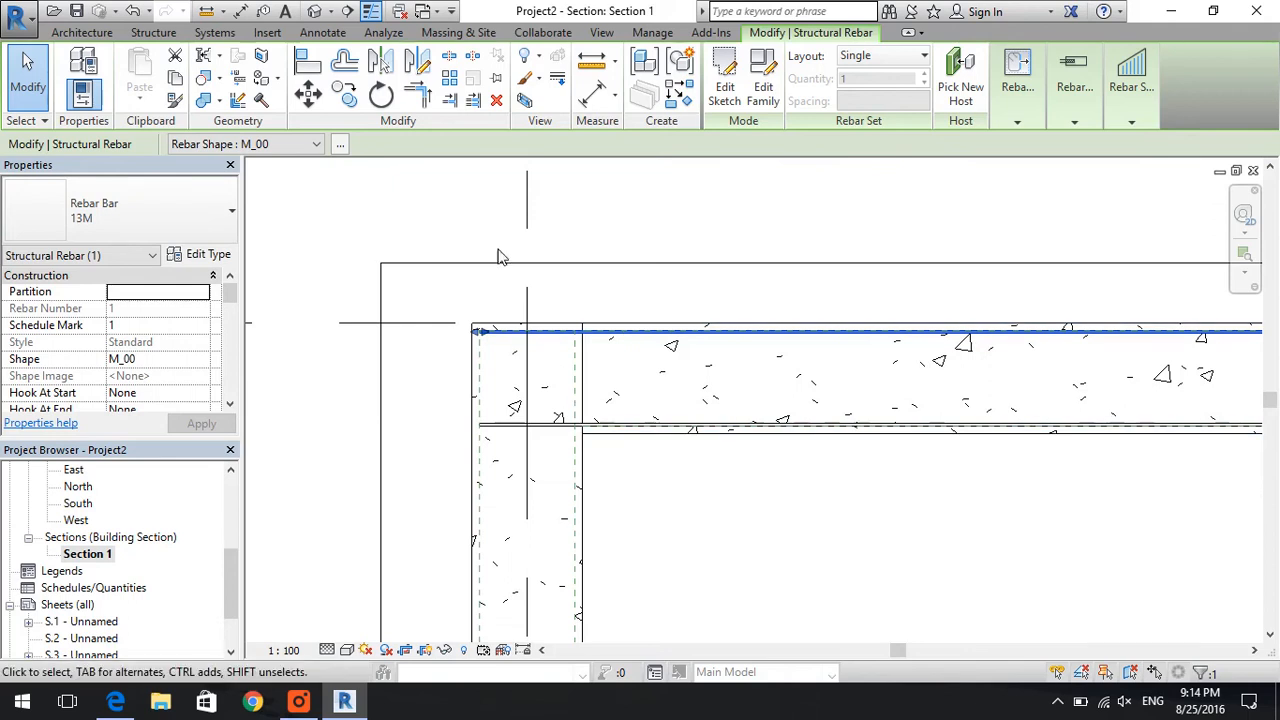
pyautogui.click(203, 231)
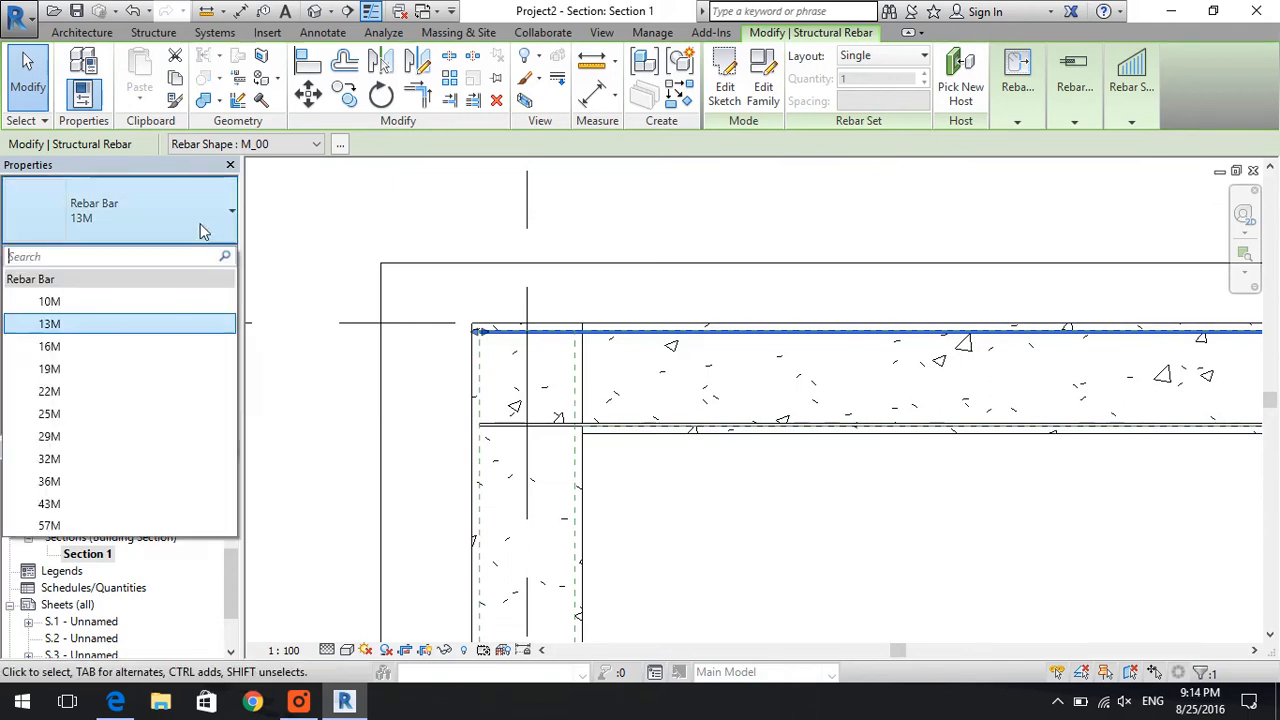
pyautogui.click(171, 392)
pyautogui.click(838, 544)
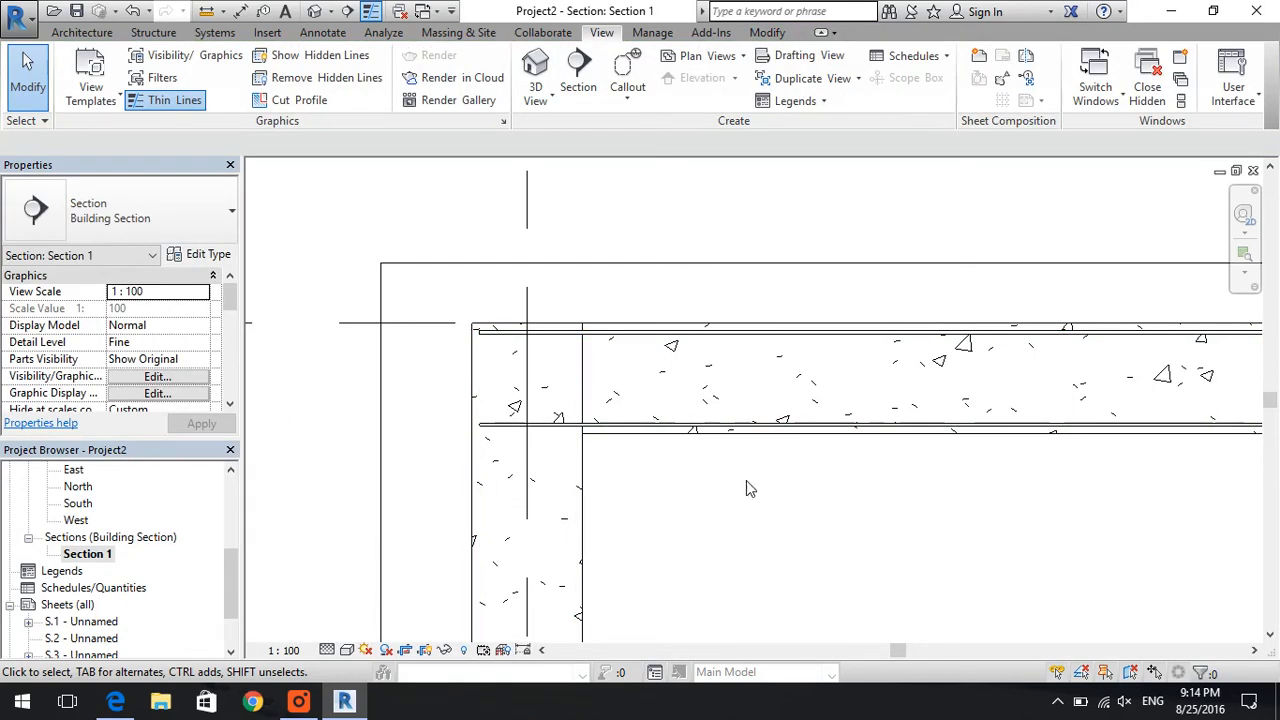
# Change the rebar type of the beam's bottom longitudinal bar to 25M
pyautogui.click(712, 432)
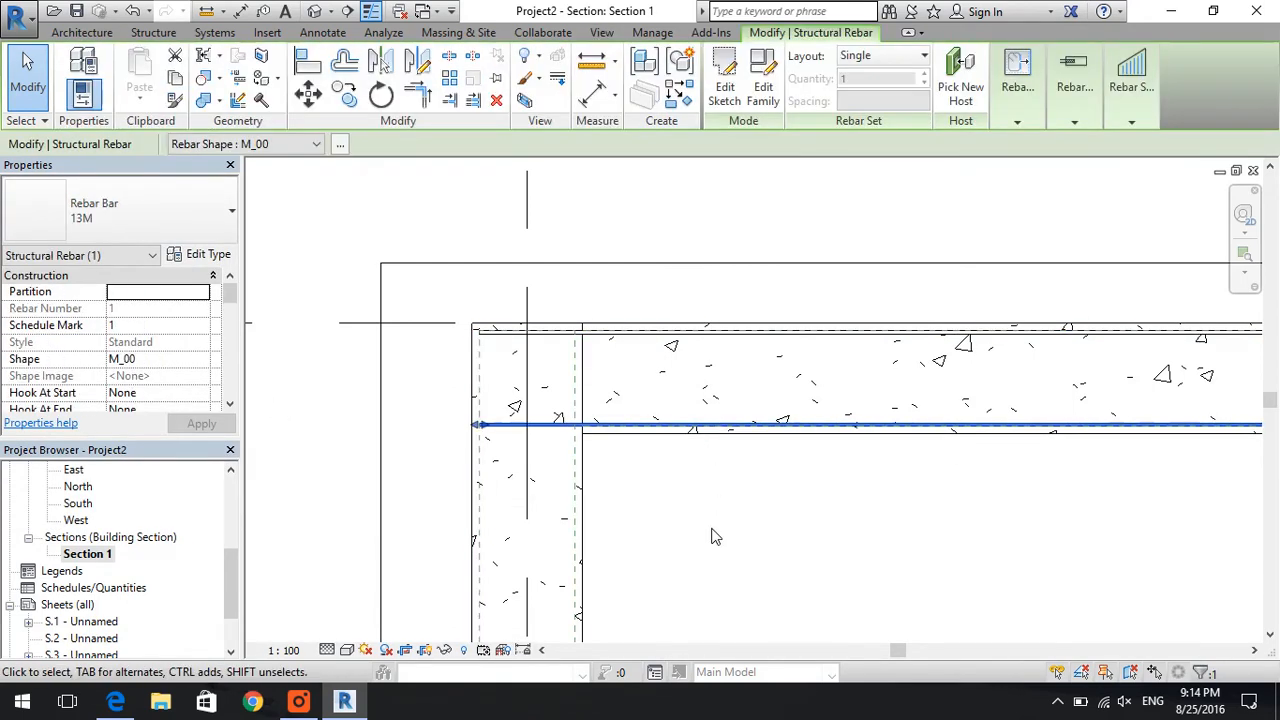
pyautogui.click(161, 198)
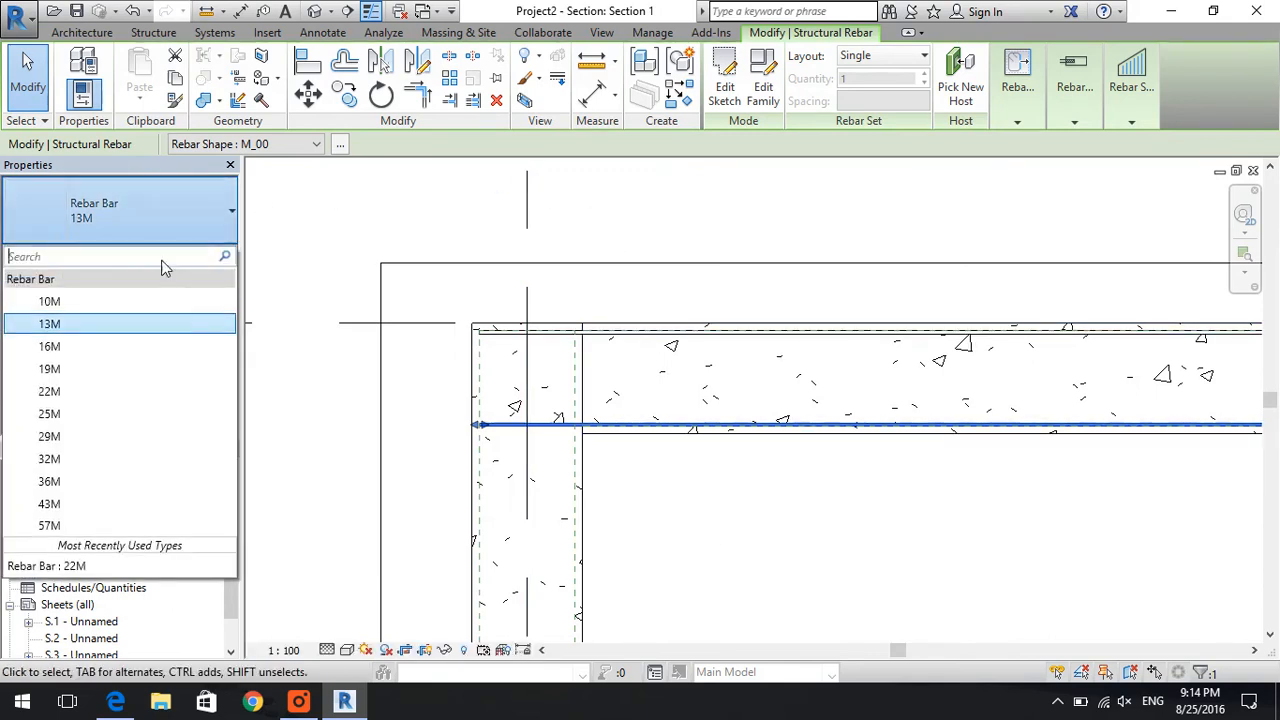
pyautogui.click(157, 414)
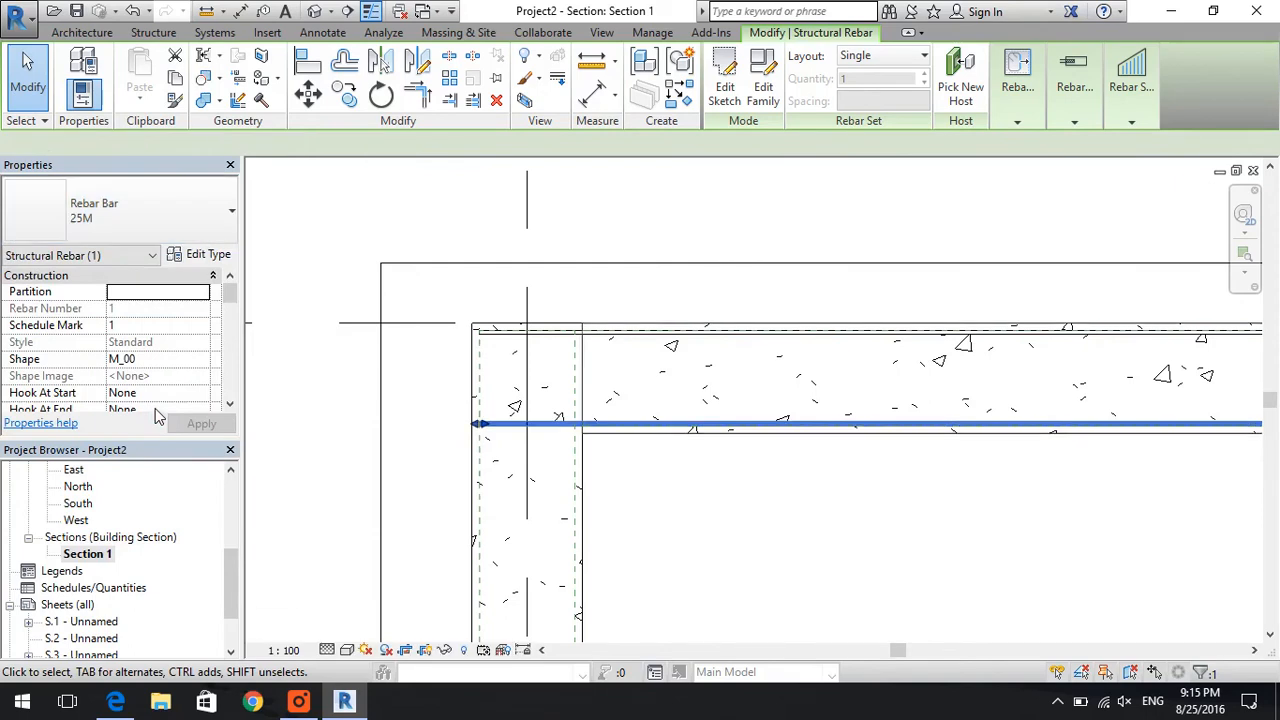
pyautogui.click(707, 575)
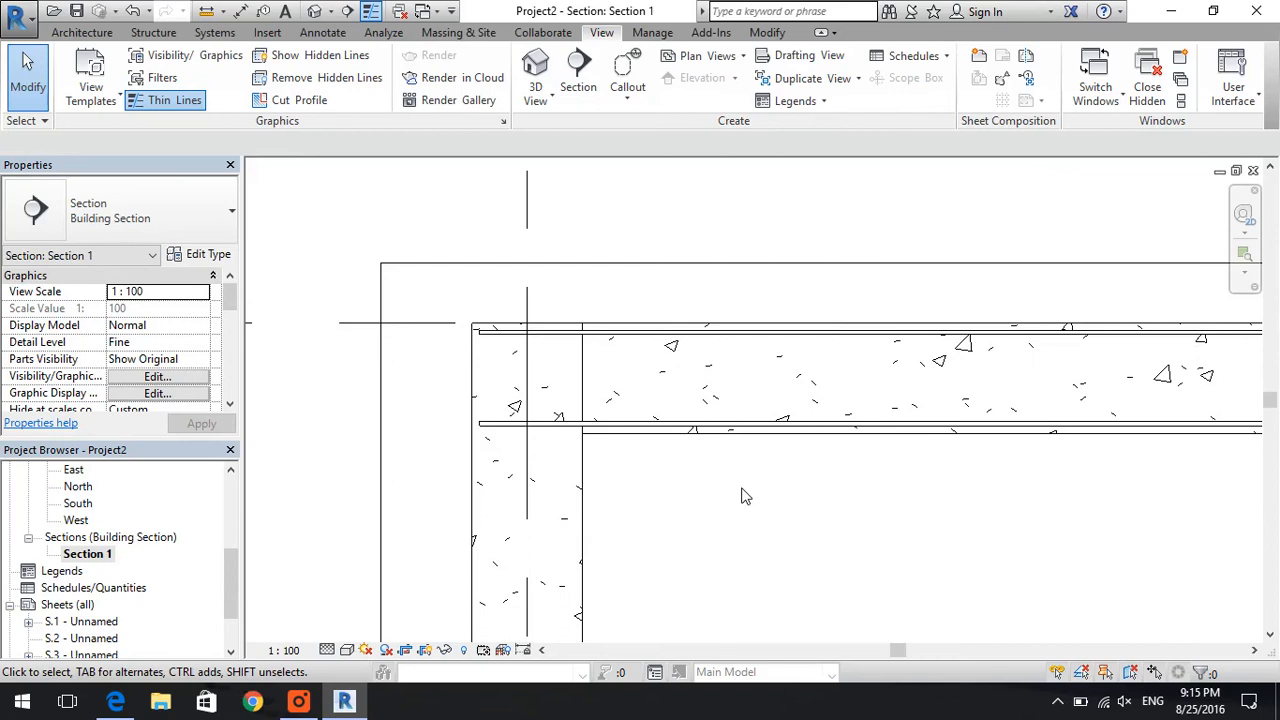
# Set the beam's top 22M rebar to a Fixed Number layout with a quantity of 4
pyautogui.scroll(-2, 745, 496)
pyautogui.moveTo(926, 514); pyautogui.dragTo(768, 510, button='middle')
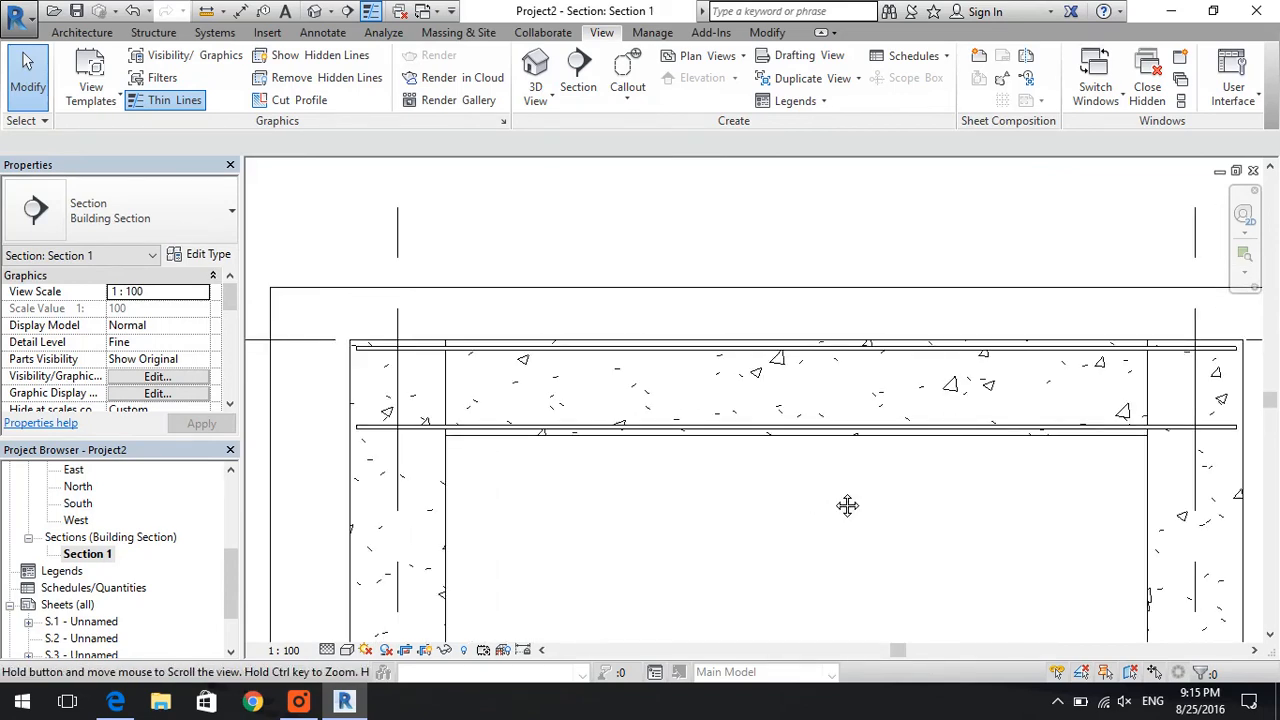
pyautogui.moveTo(846, 506); pyautogui.dragTo(782, 513, button='middle')
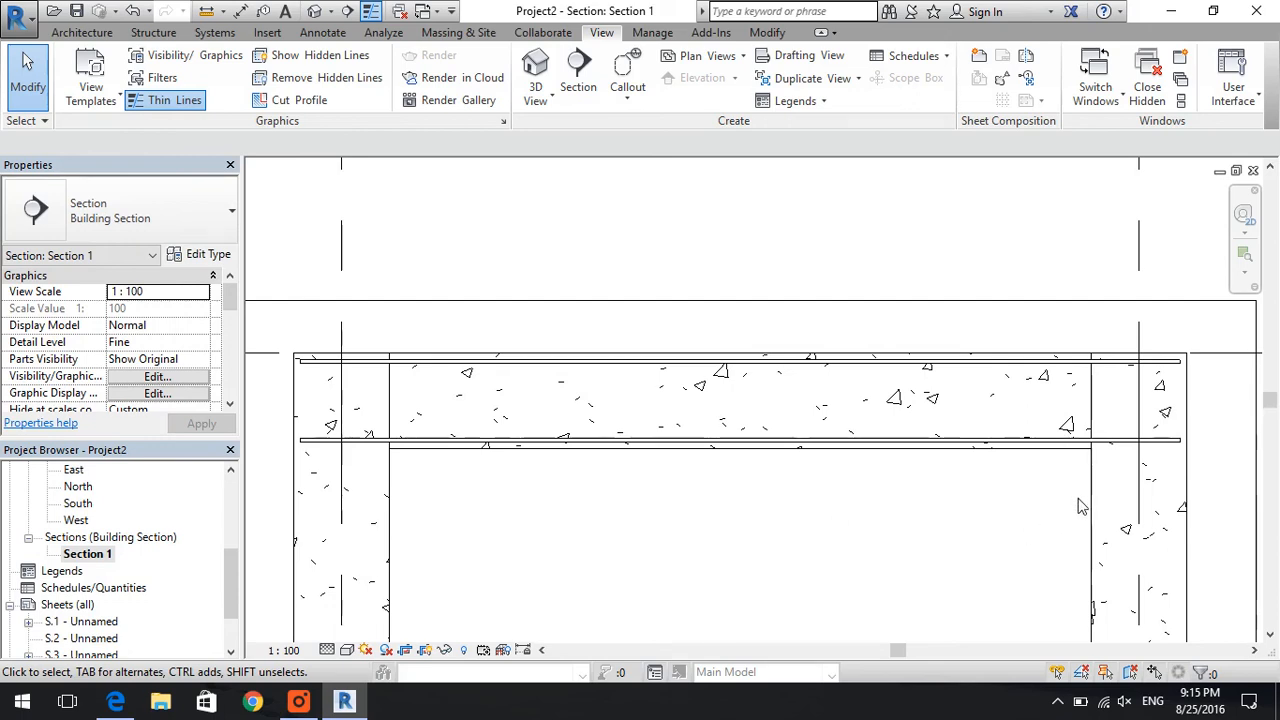
pyautogui.click(1055, 365)
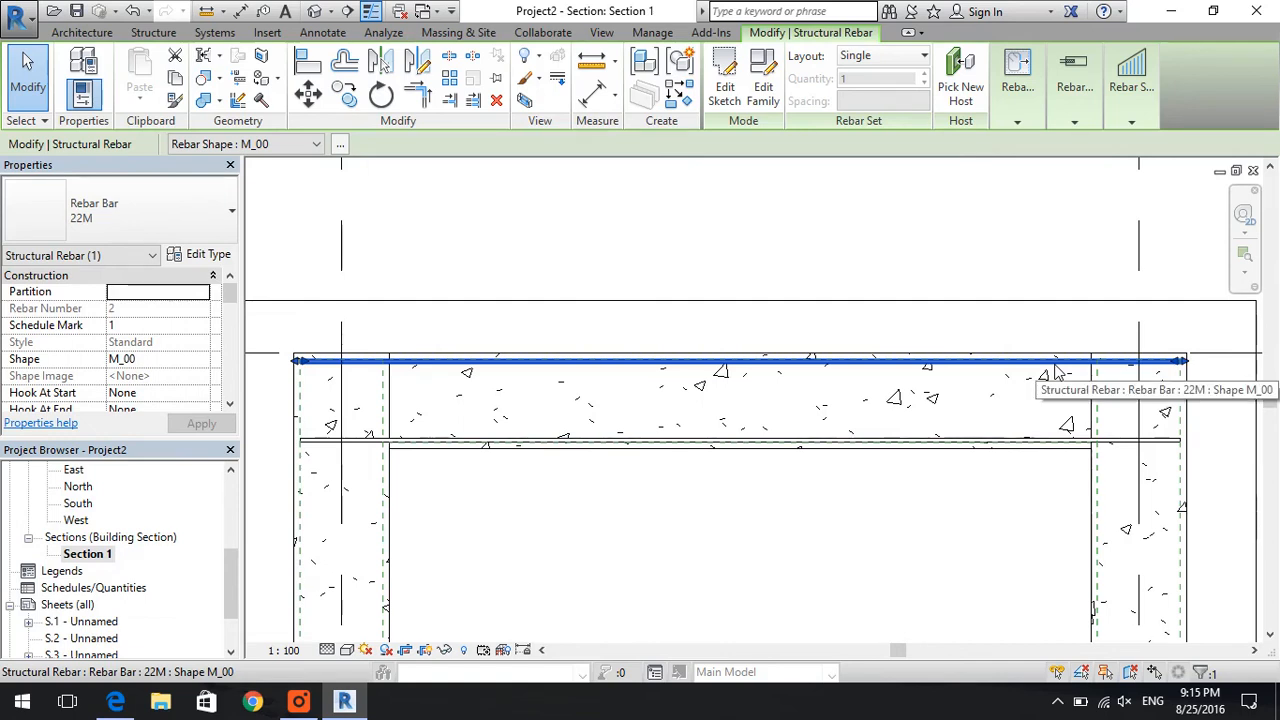
pyautogui.click(905, 58)
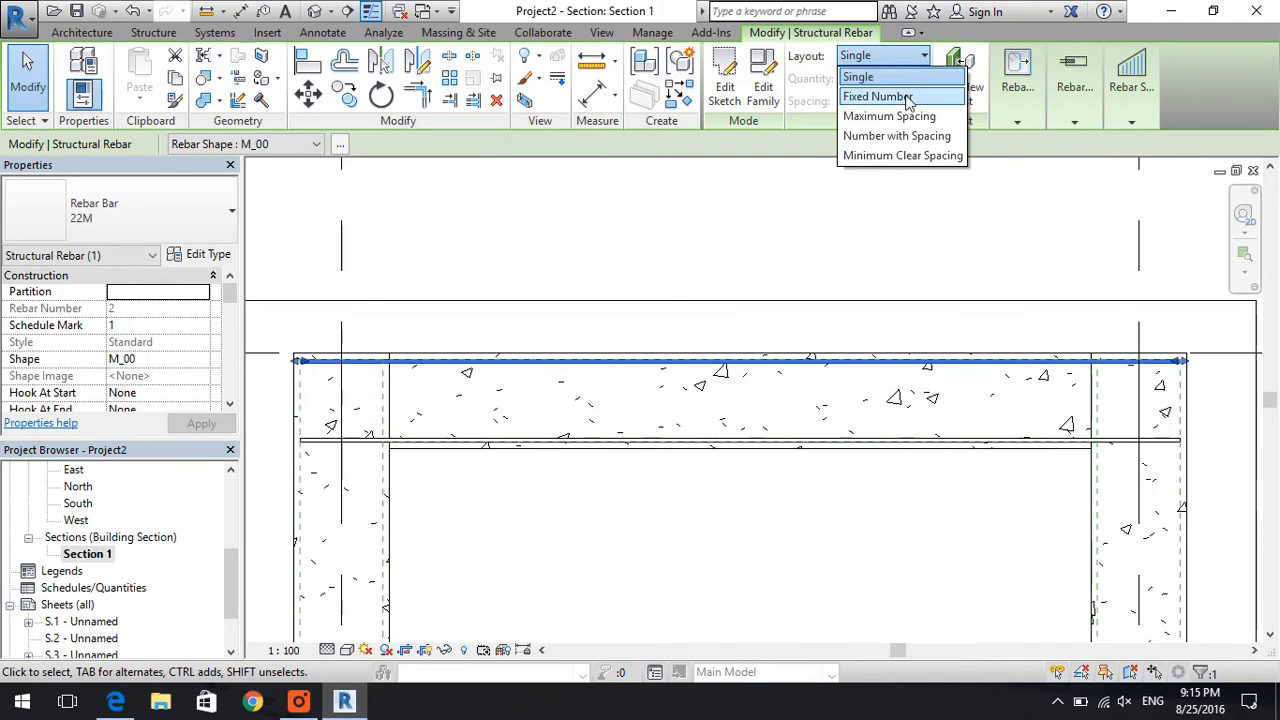
pyautogui.click(908, 100)
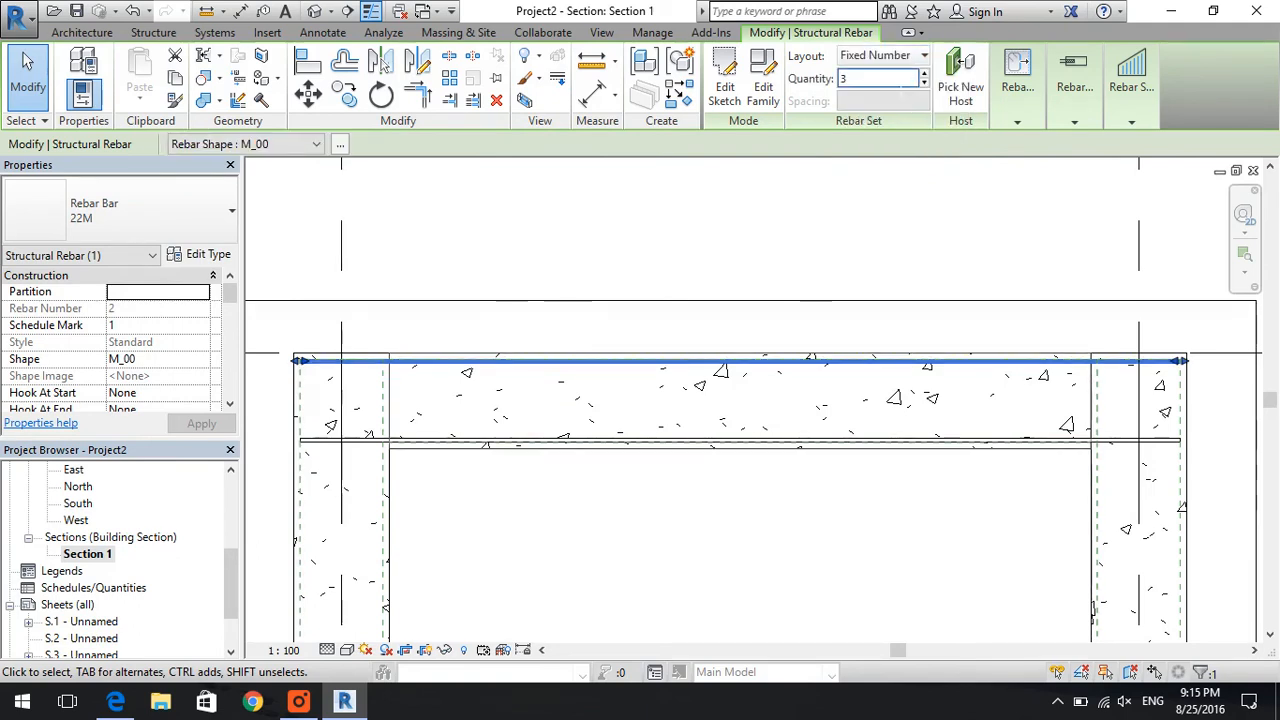
pyautogui.click(901, 84)
pyautogui.write('4')
pyautogui.press('Return')
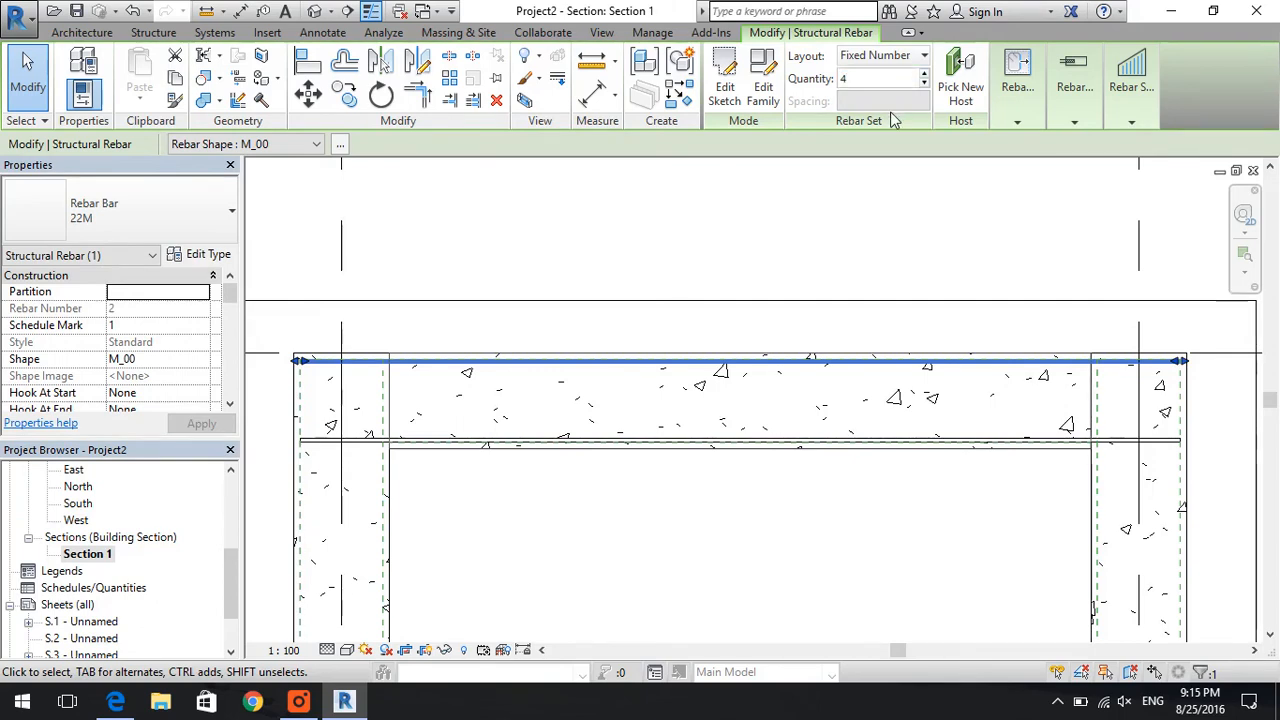
pyautogui.press('Return')
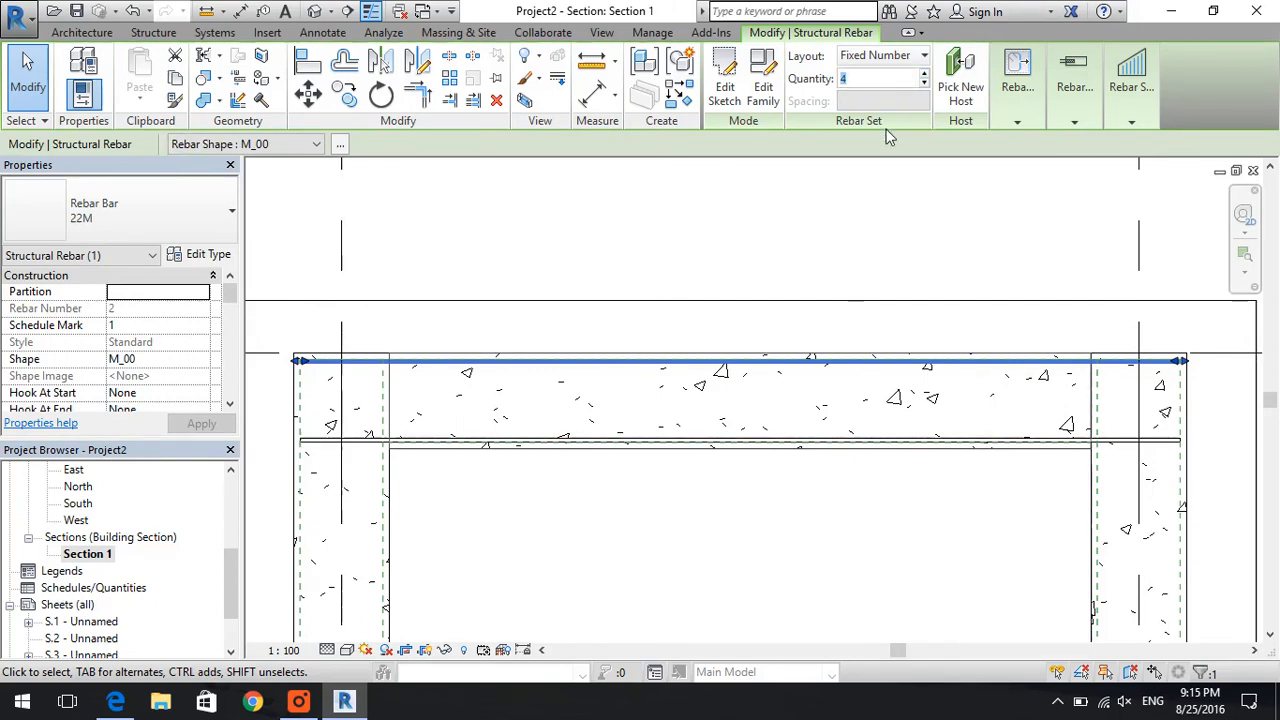
pyautogui.click(883, 226)
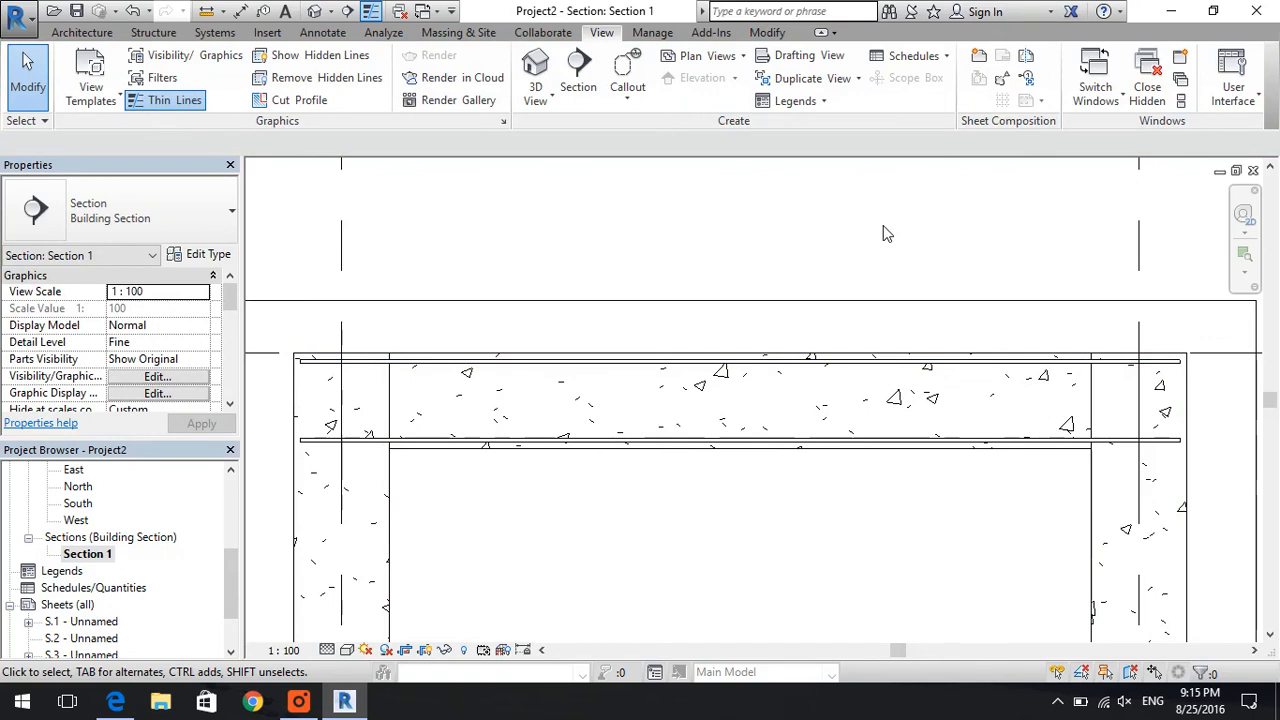
# Set the beam's bottom 25M rebar to a Fixed Number layout with a quantity of 6
pyautogui.click(930, 441)
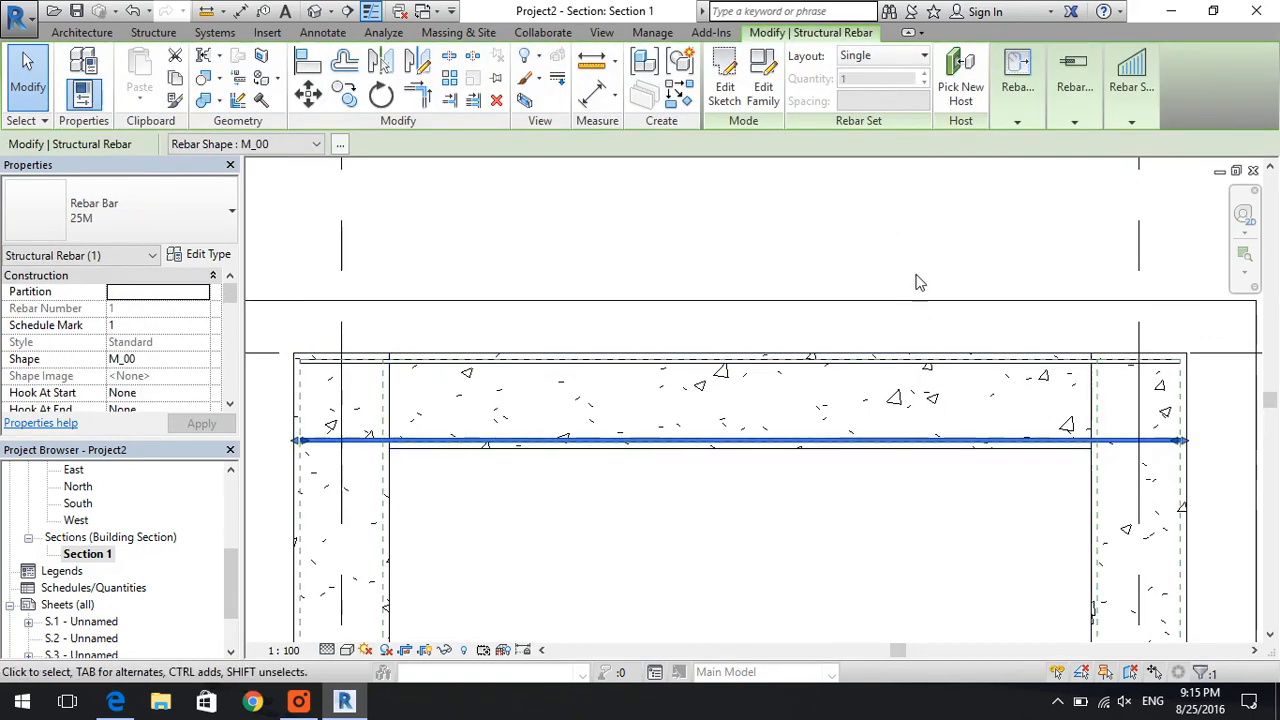
pyautogui.click(880, 57)
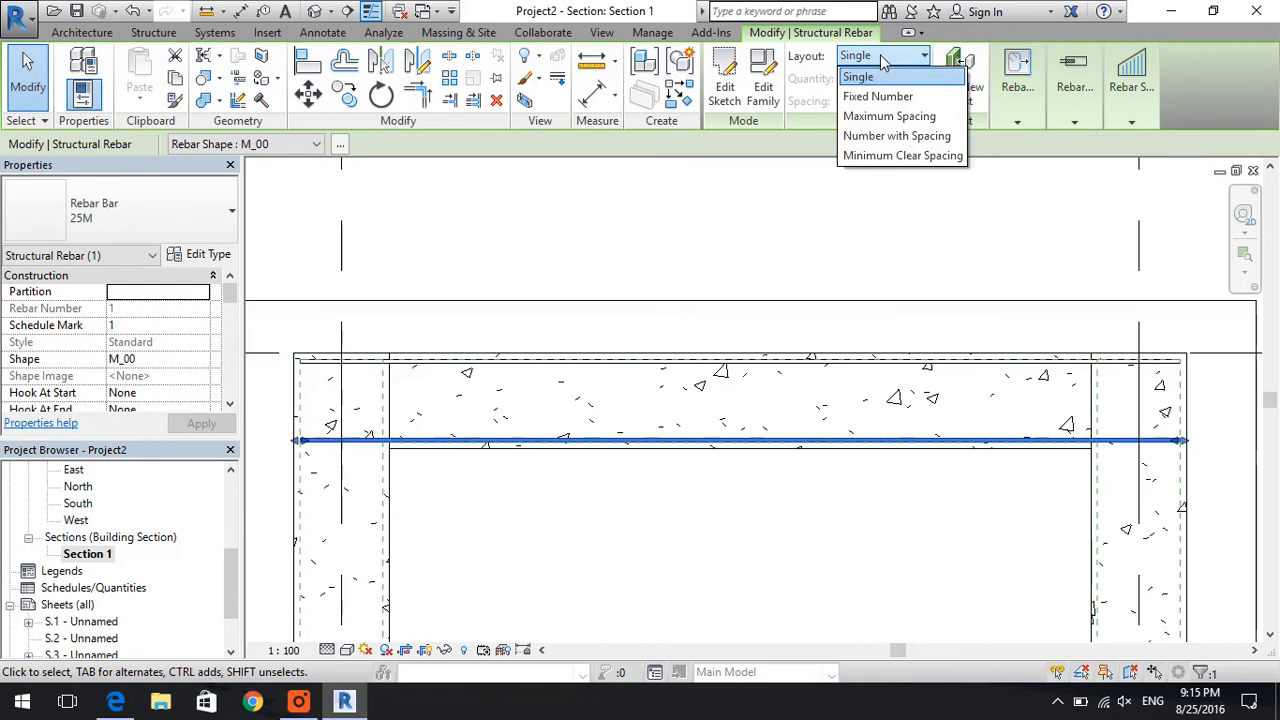
pyautogui.click(877, 96)
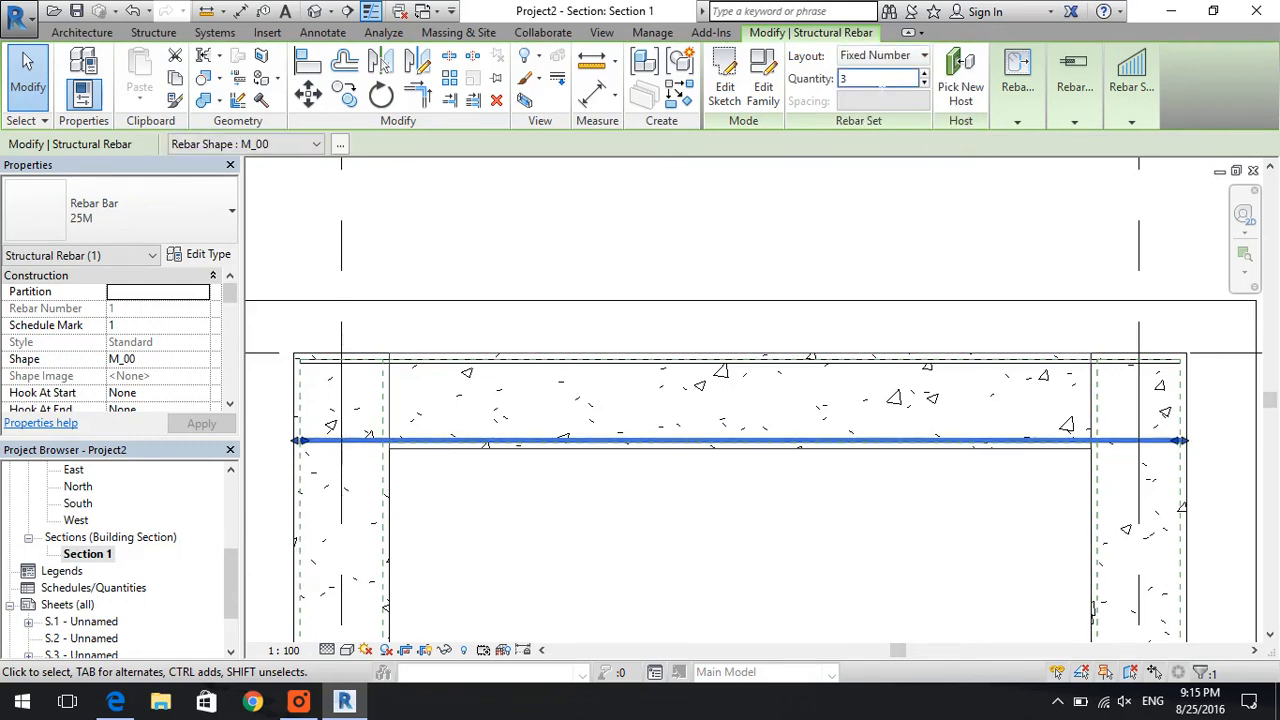
pyautogui.doubleClick(881, 82)
pyautogui.write('6')
pyautogui.press('Return')
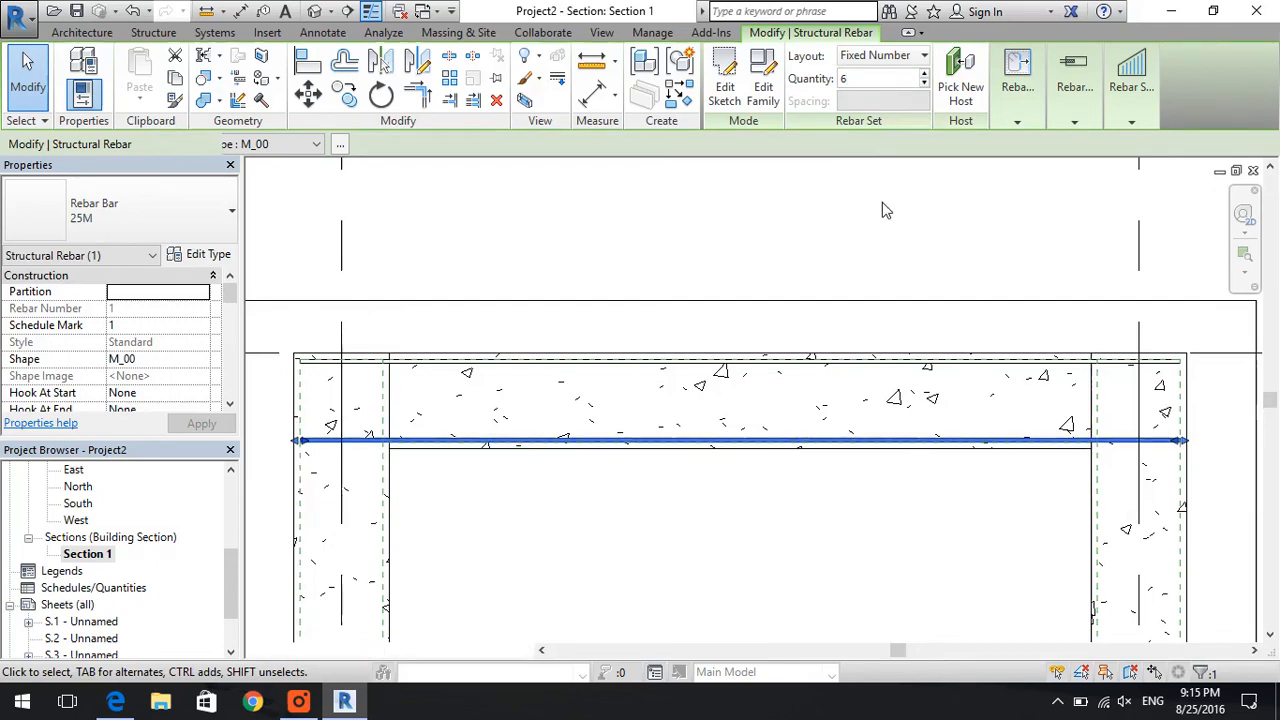
pyautogui.click(882, 202)
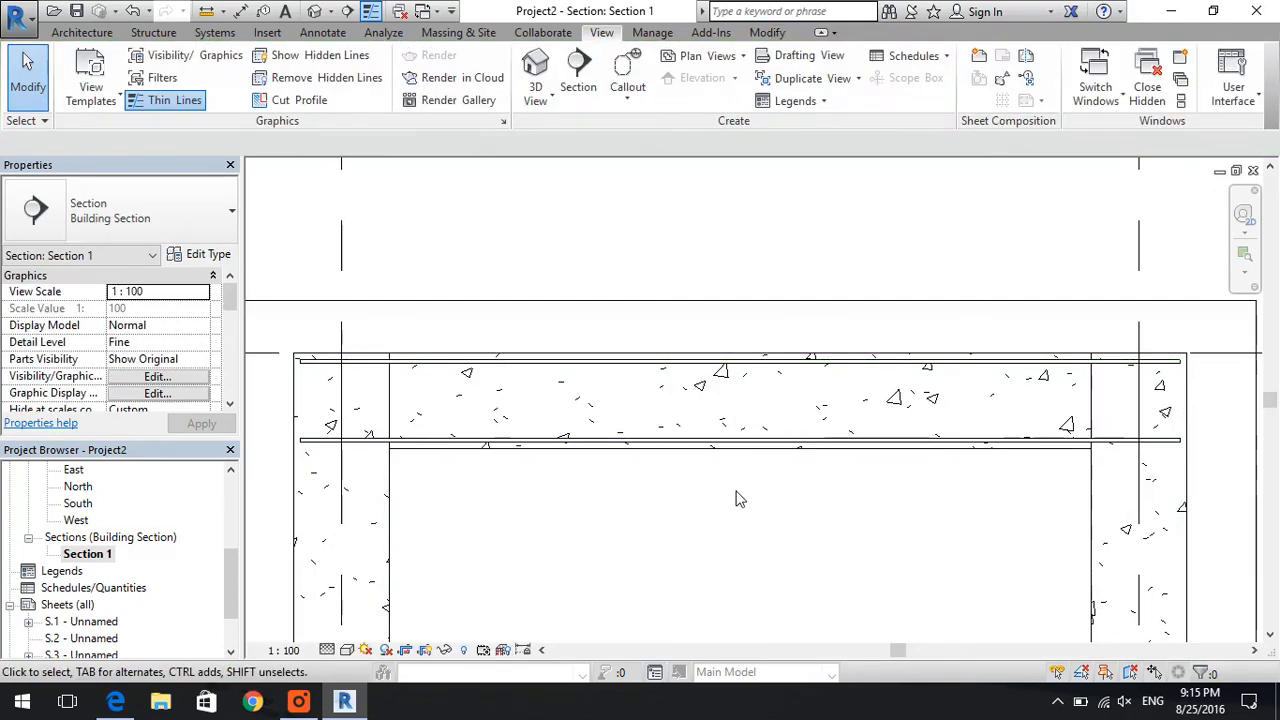